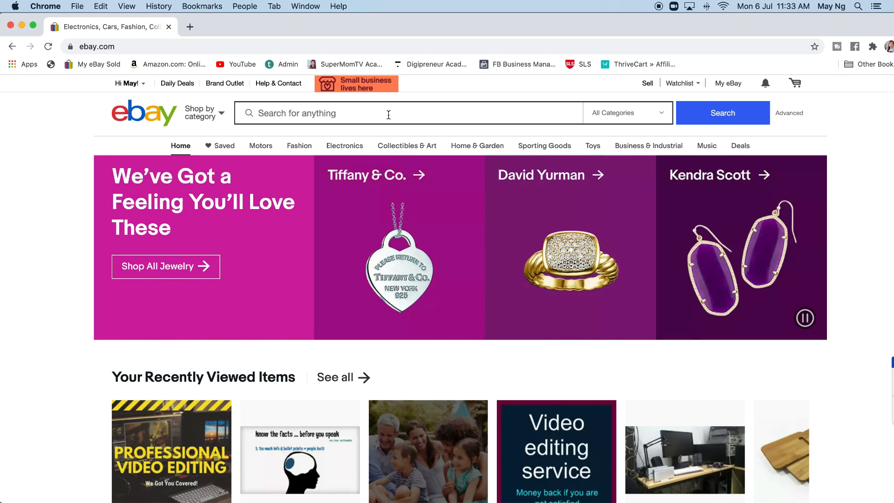
# Search eBay for video editing services and look through the listings.
pyautogui.click(389, 114)
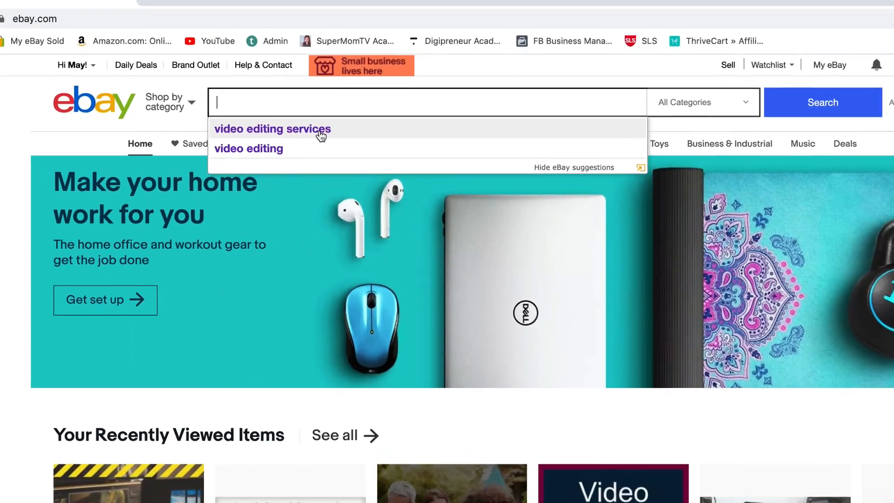
pyautogui.click(321, 135)
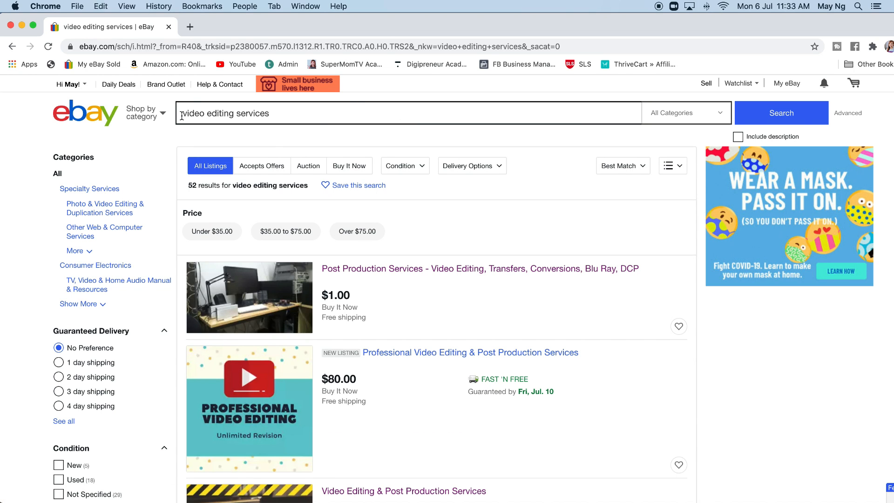
pyautogui.scroll(-12, 439, 238)
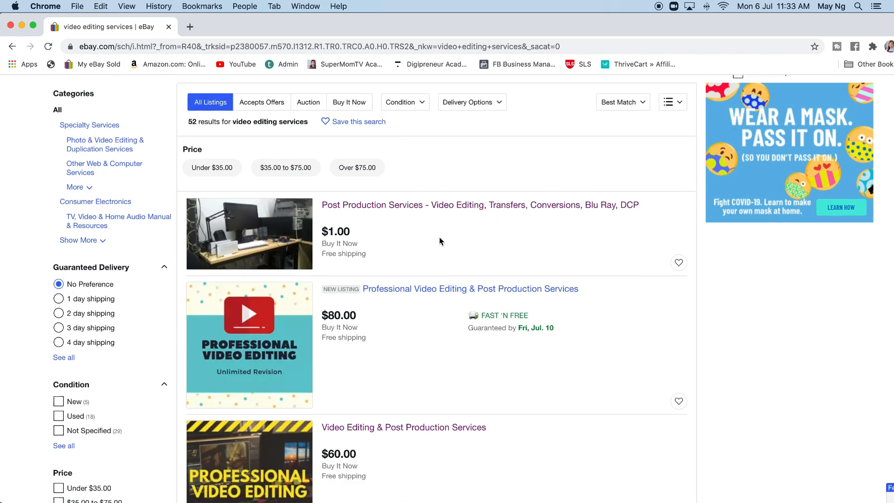
pyautogui.scroll(3, 439, 240)
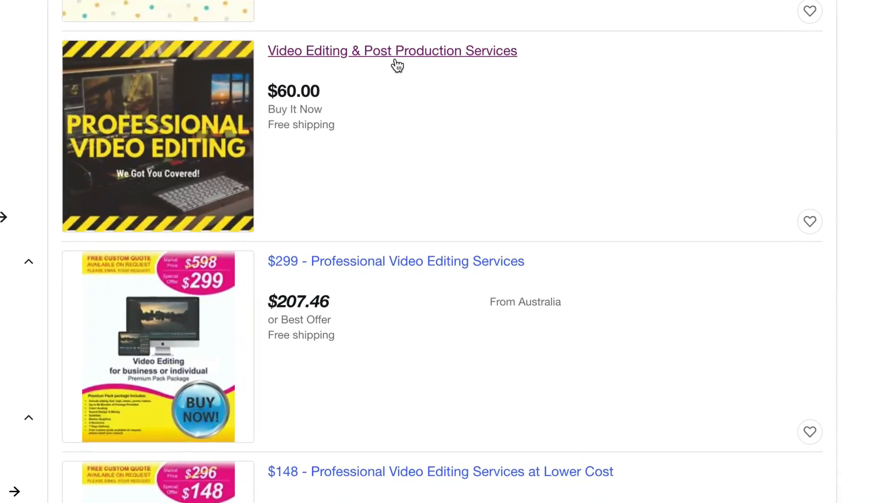
# Open the $60.00 "Video Editing & Post Production Services" listing and start a sell-your-own listing from it.
pyautogui.click(399, 81)
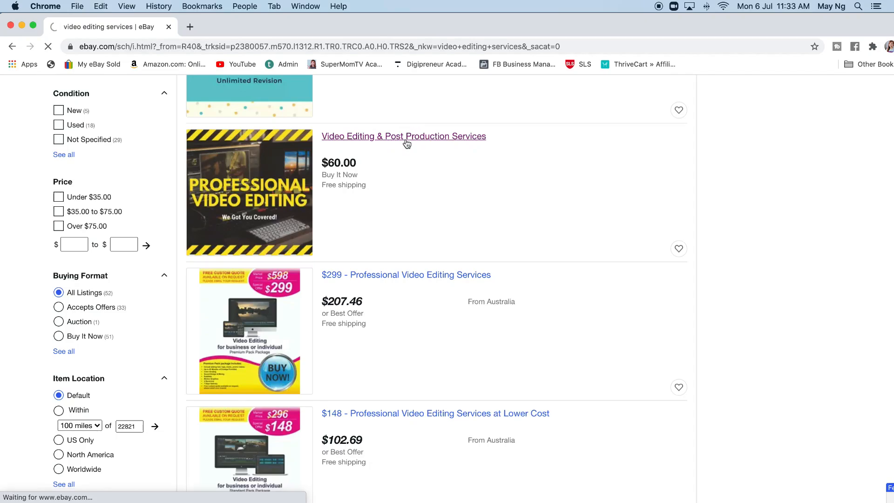
pyautogui.scroll(-5, 186, 210)
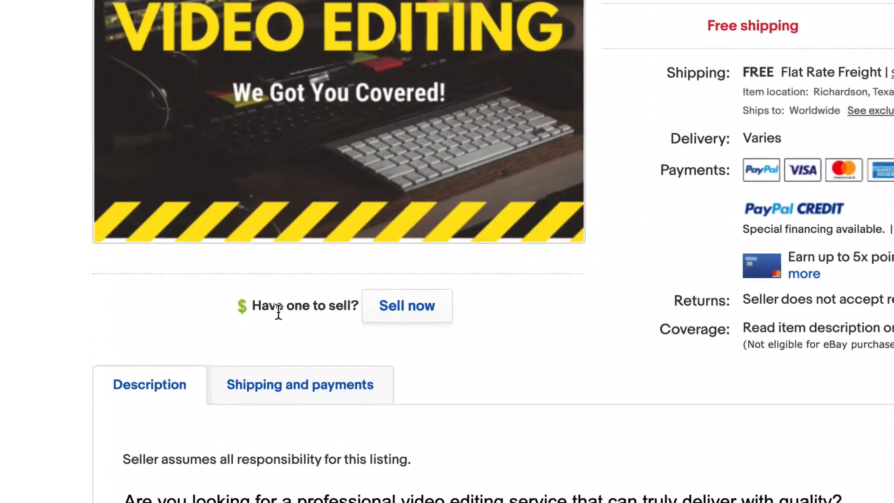
pyautogui.click(403, 308)
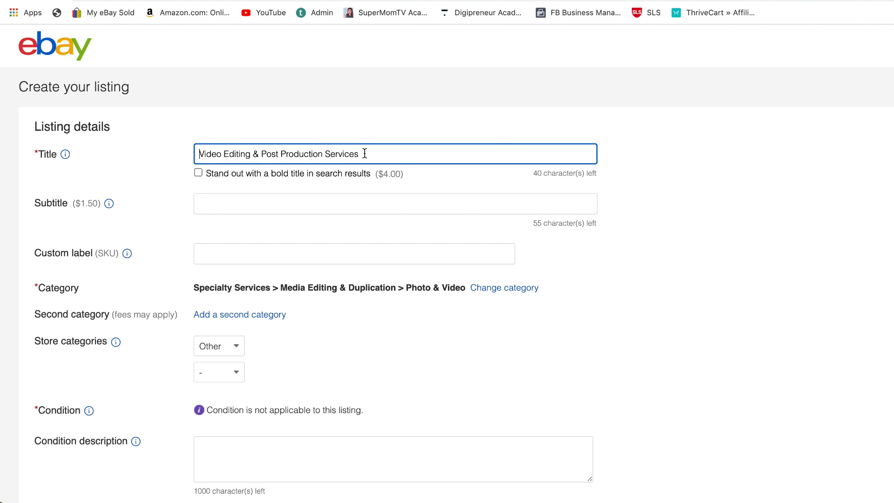
# Review the listing details form from title, subtitle and category through store categories, condition and the photo area.
pyautogui.scroll(-2, 351, 168)
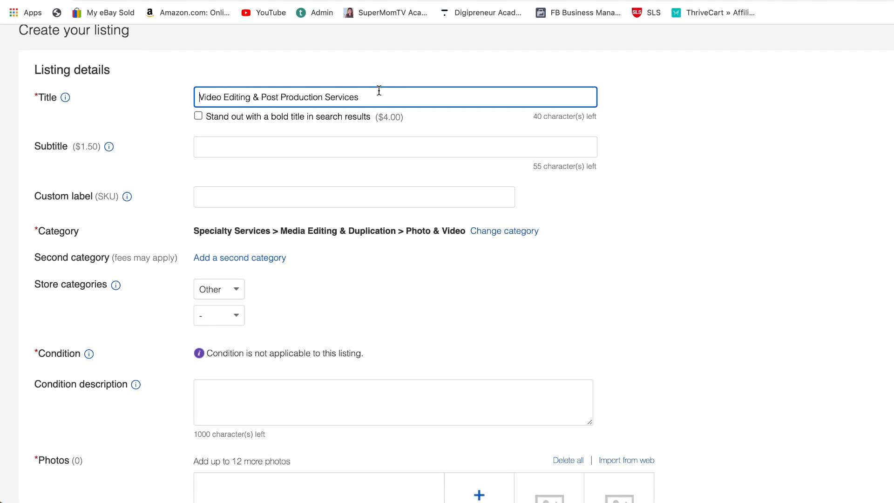
pyautogui.scroll(-2, 372, 116)
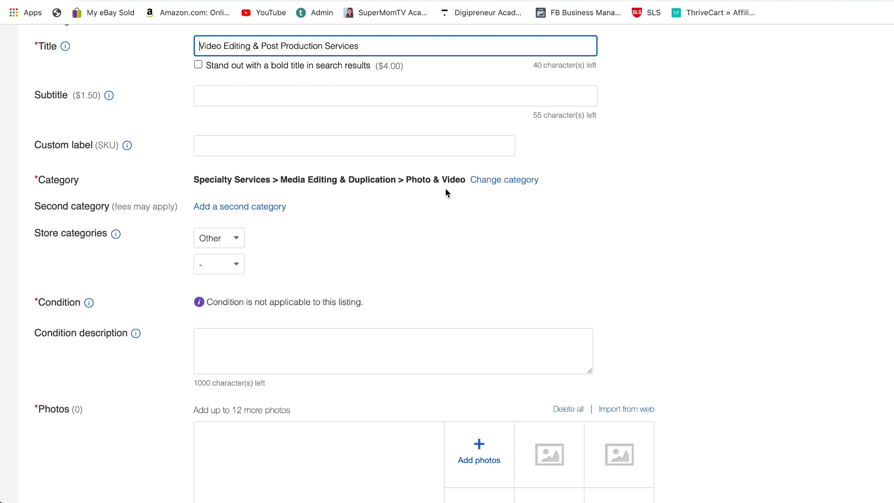
pyautogui.scroll(-3, 445, 188)
pyautogui.scroll(1, 286, 140)
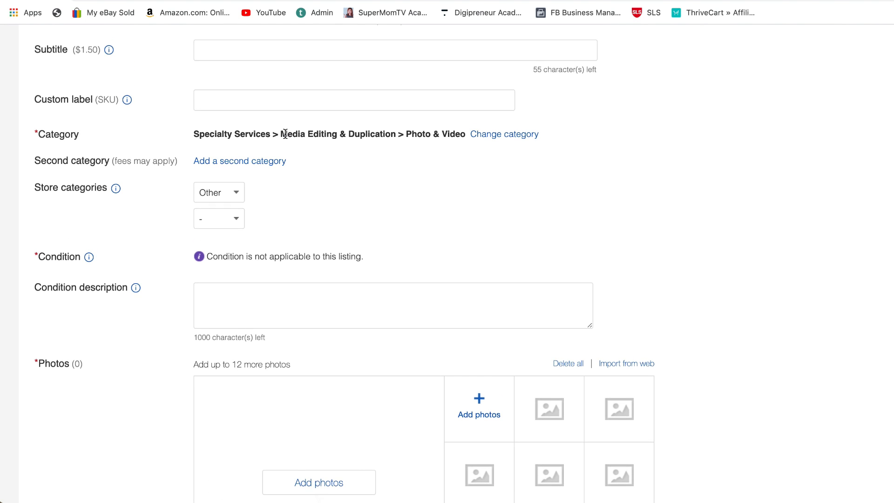
pyautogui.scroll(-2, 289, 167)
pyautogui.scroll(-1, 295, 120)
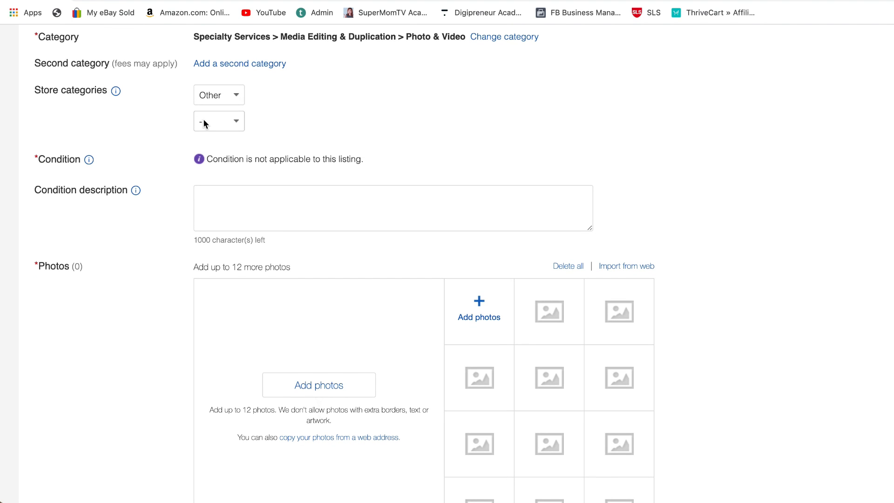
pyautogui.scroll(-2, 207, 122)
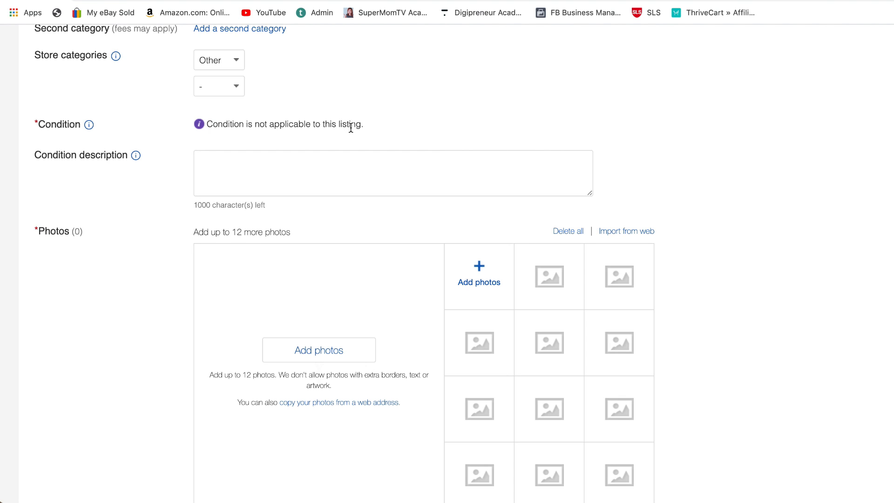
pyautogui.scroll(-1, 279, 123)
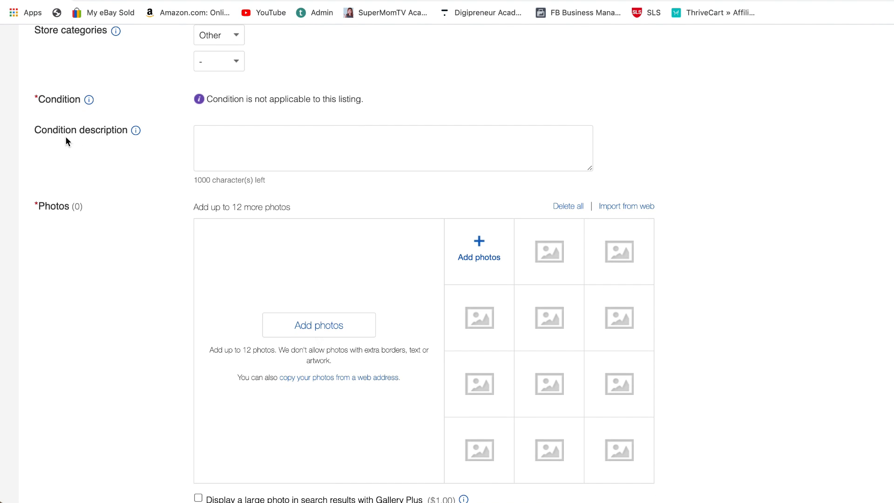
pyautogui.scroll(-2, 387, 152)
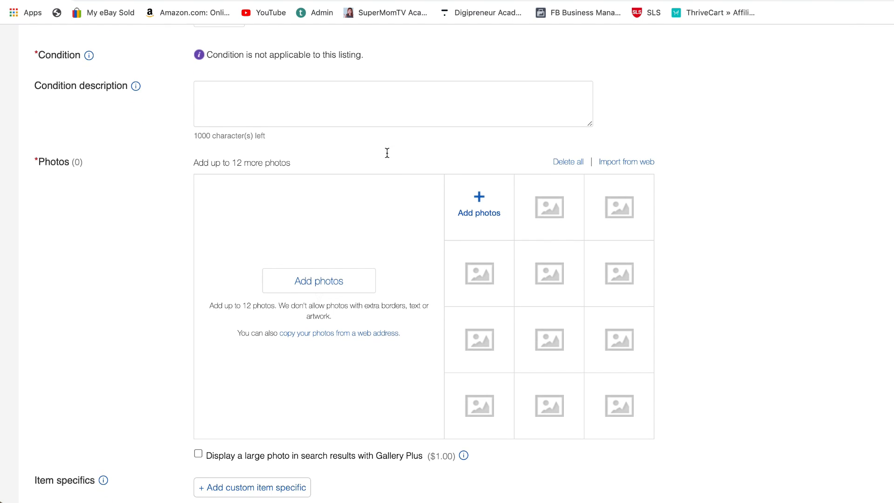
pyautogui.scroll(-3, 411, 114)
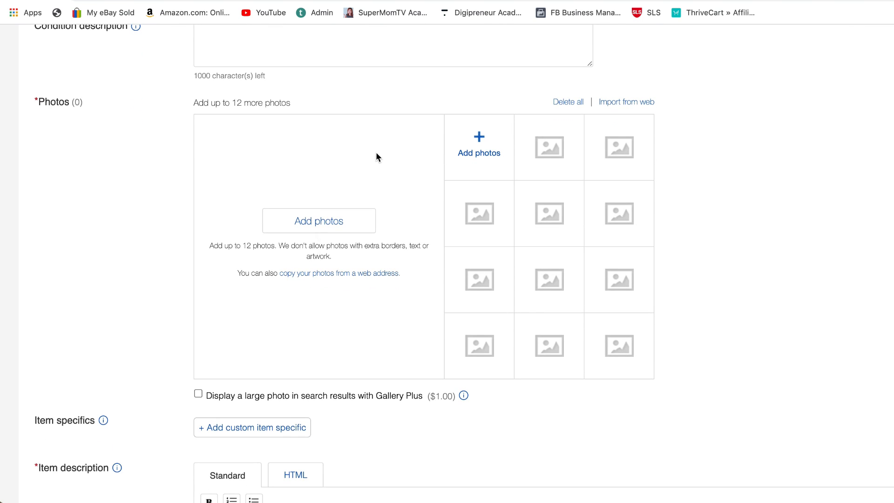
# Add the Professional video e...r (1).png and TCG listing.JPG photos from the TCG folder, with the "Professional Video Editor" image as main photo.
pyautogui.click(330, 223)
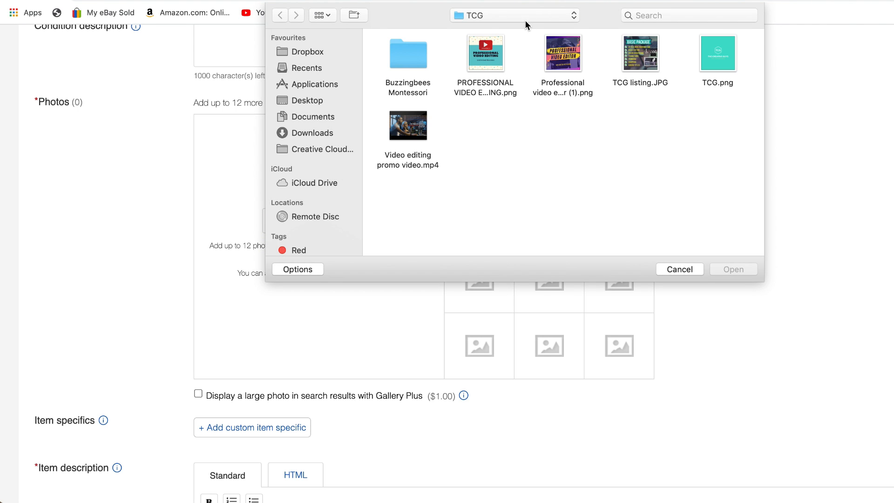
pyautogui.click(576, 65)
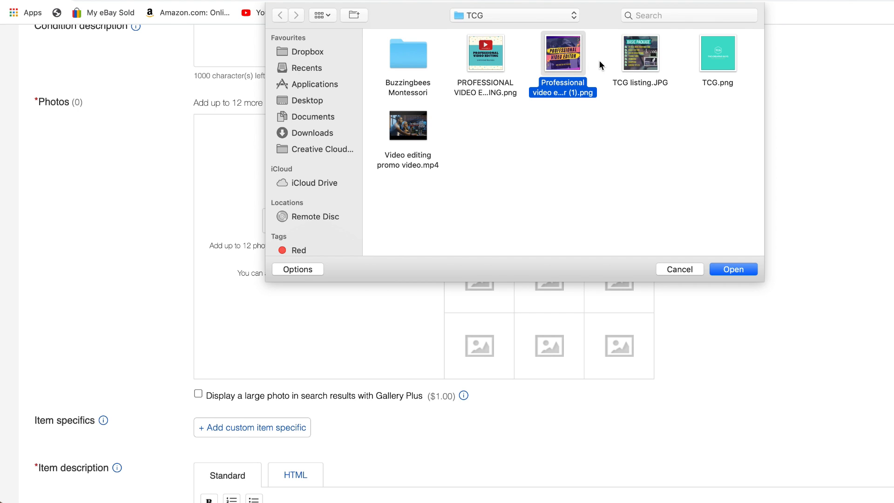
pyautogui.keyDown('super'); pyautogui.click(637, 63); pyautogui.keyUp('super')
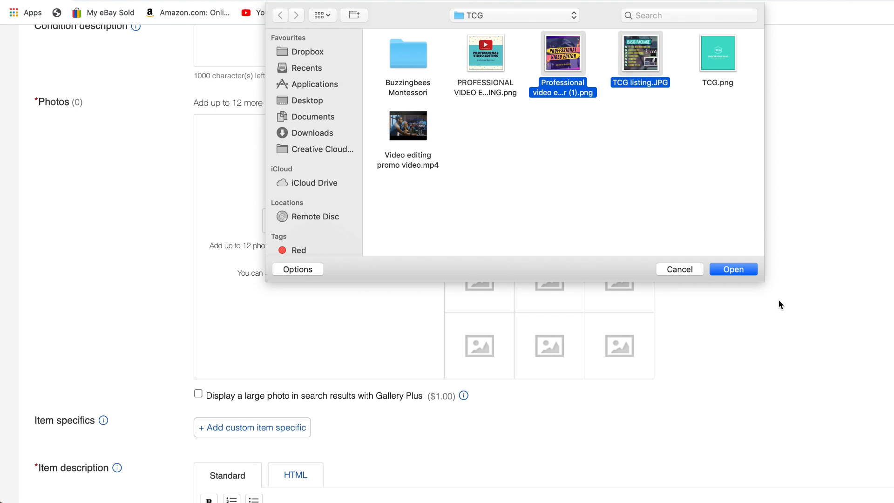
pyautogui.press('Return')
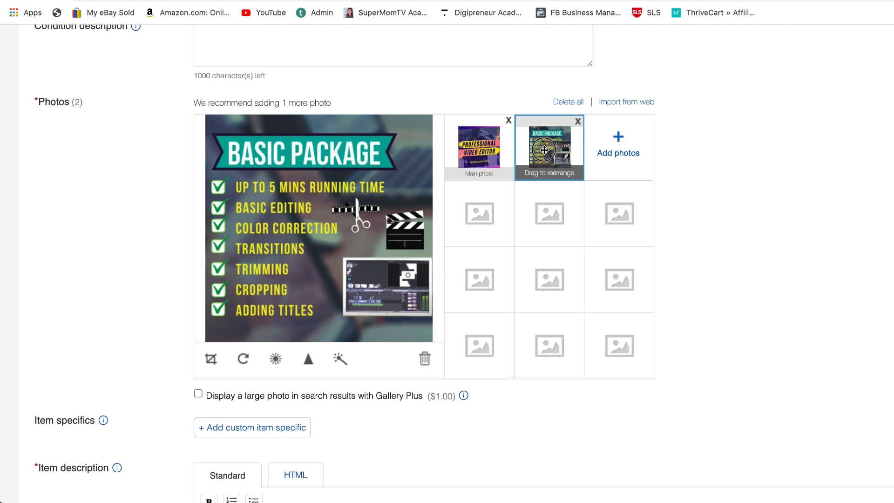
pyautogui.moveTo(537, 147); pyautogui.dragTo(474, 153)
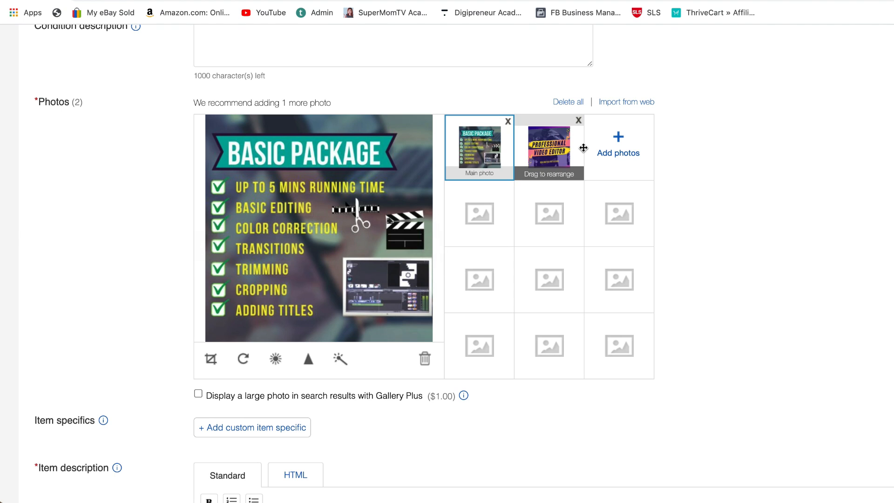
pyautogui.moveTo(558, 146); pyautogui.dragTo(480, 149)
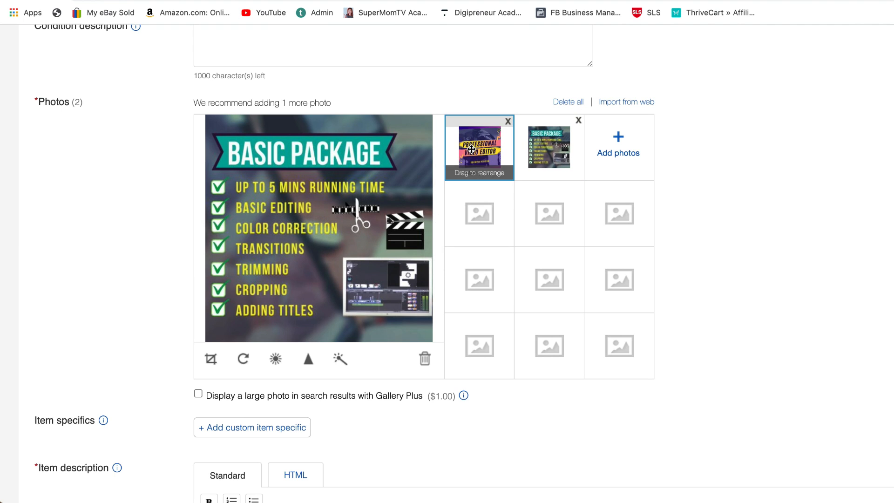
# Switch to Notes and copy the entire video editing service description, from the introduction to the closing "Please note" paragraph.
pyautogui.scroll(-6, 596, 174)
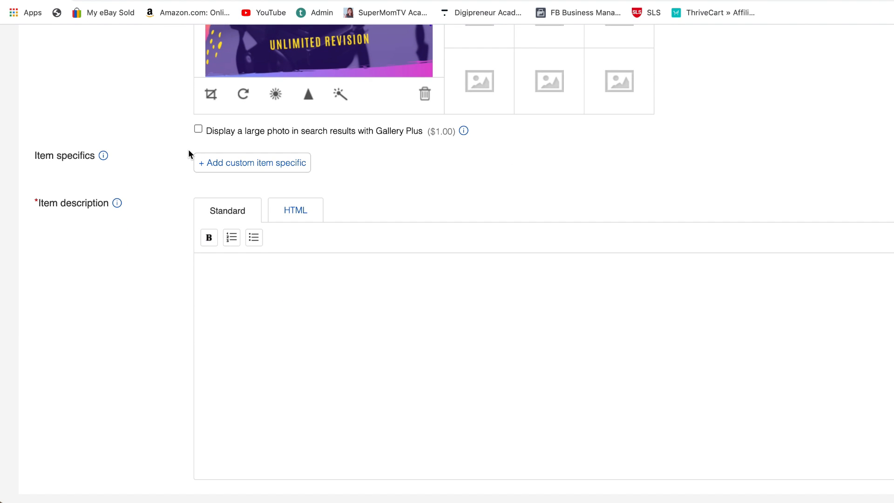
pyautogui.scroll(-2, 37, 140)
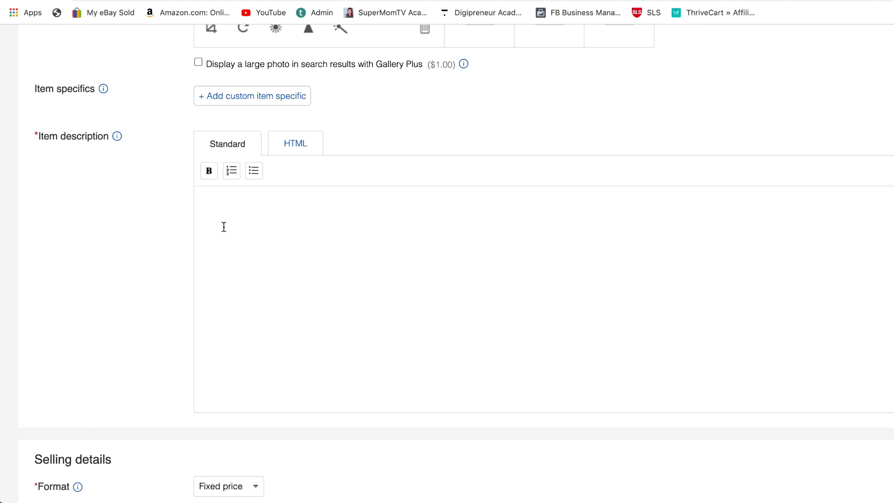
pyautogui.moveTo(400, 501)
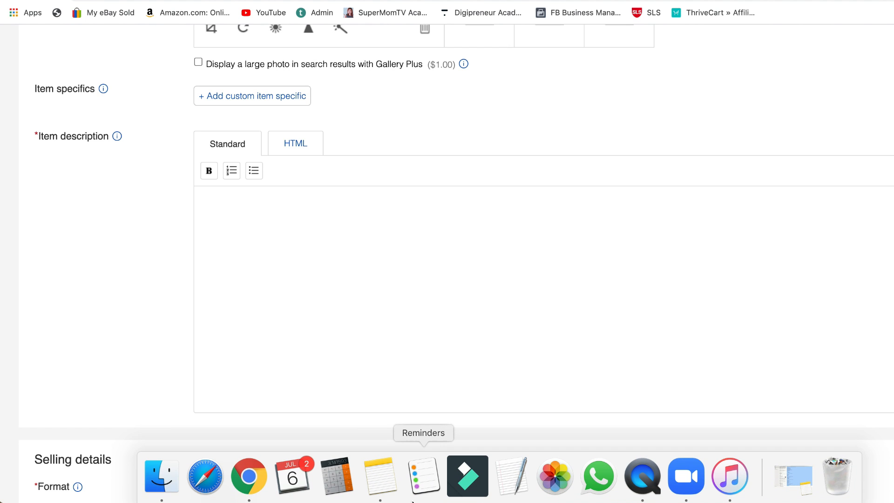
pyautogui.click(385, 481)
pyautogui.press('super+a')
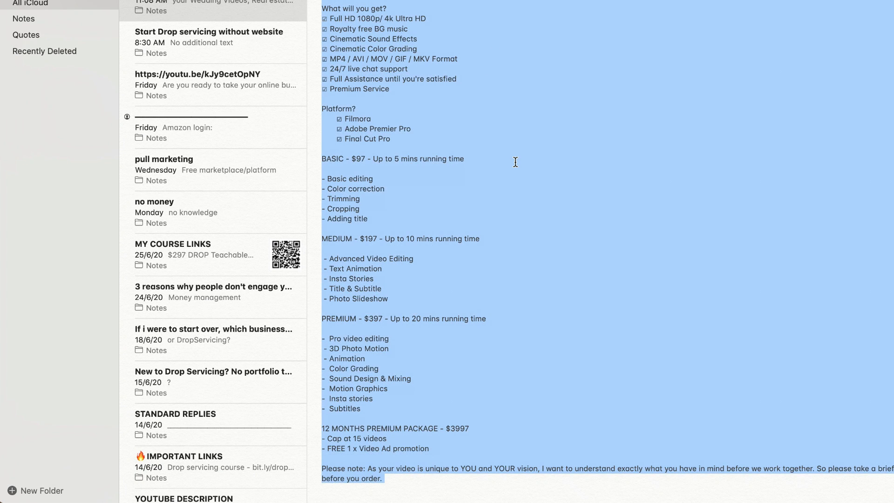
pyautogui.scroll(2, 516, 162)
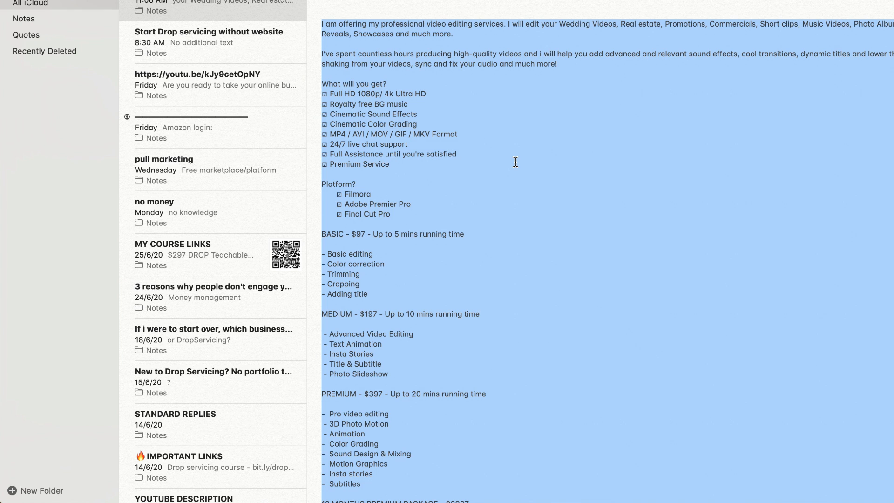
pyautogui.scroll(-2, 515, 162)
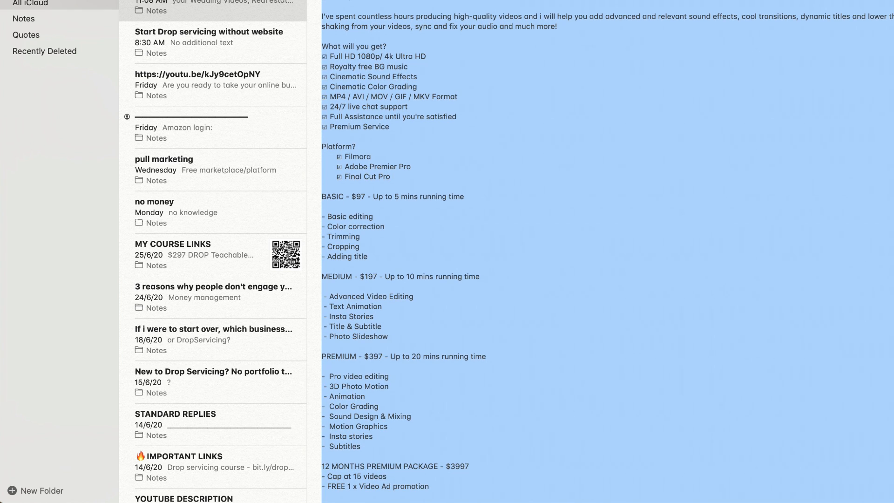
# Return to the eBay listing form in Chrome and paste the copied service text into the item description.
pyautogui.press('super+m')
pyautogui.click(259, 209)
pyautogui.click(225, 205)
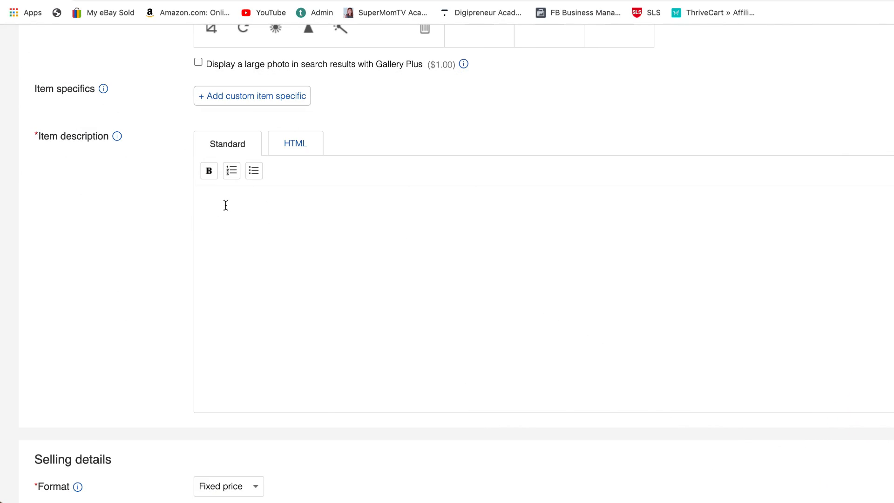
pyautogui.press('super+v')
# Check the available selling formats and choose Fixed price for the listing.
pyautogui.scroll(-10, 415, 212)
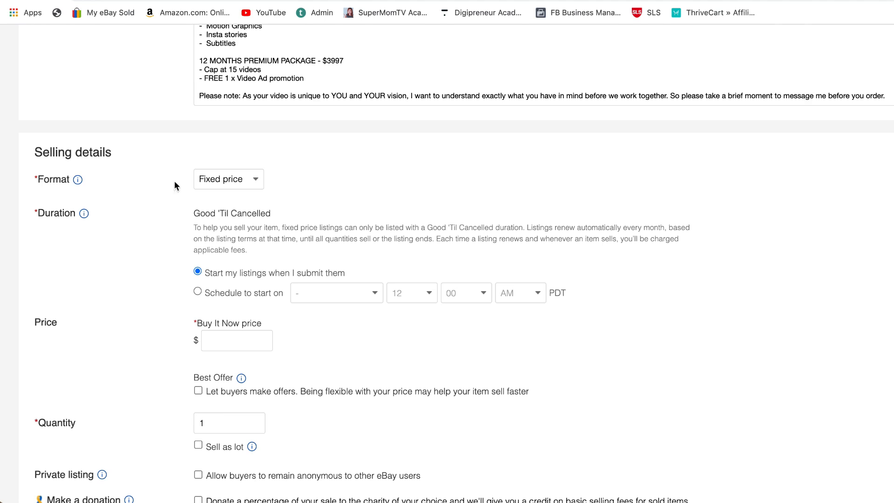
pyautogui.click(254, 183)
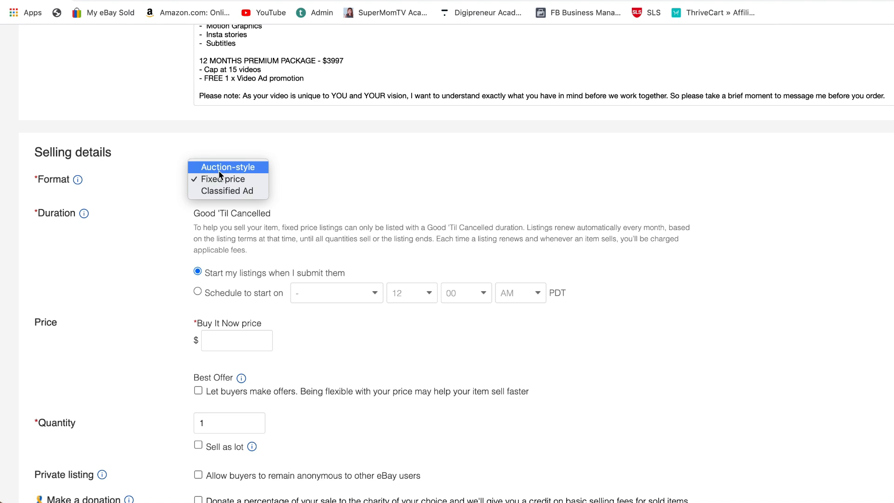
pyautogui.click(254, 181)
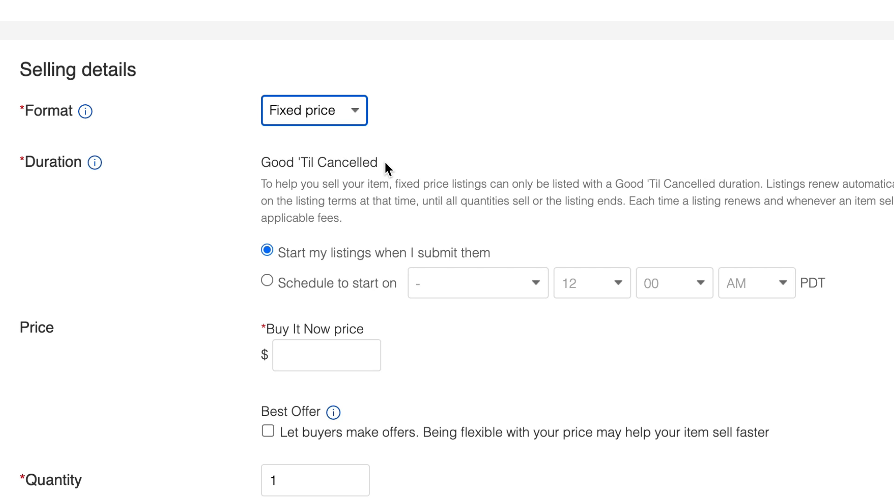
# Review the duration, start time, Buy It Now price, best offer, quantity and payment options in the selling details.
pyautogui.scroll(-2, 451, 146)
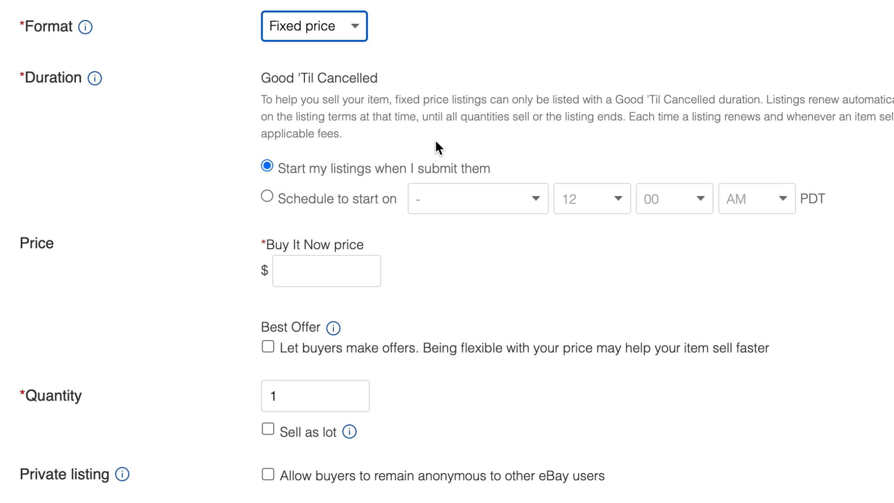
pyautogui.scroll(-4, 396, 49)
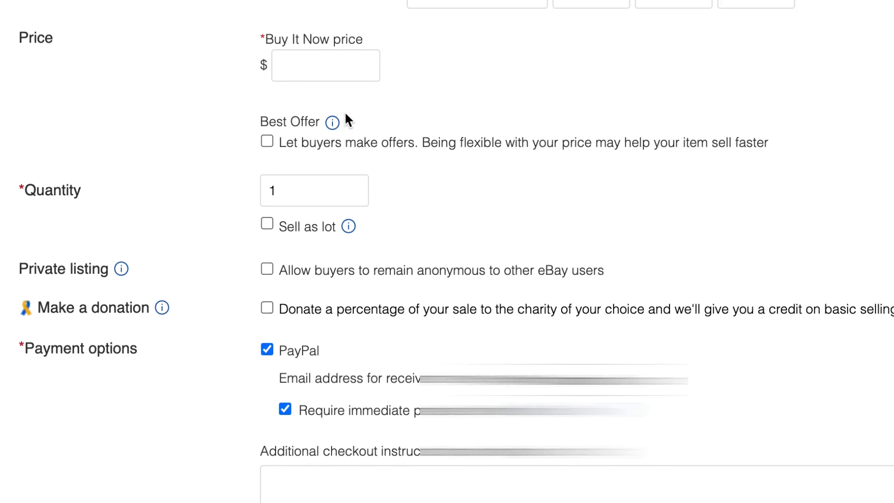
pyautogui.scroll(3, 343, 114)
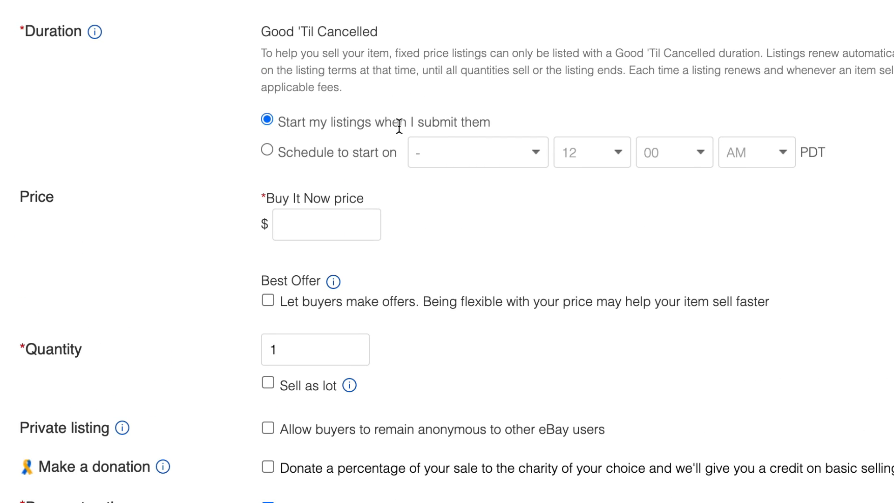
pyautogui.scroll(-1, 300, 135)
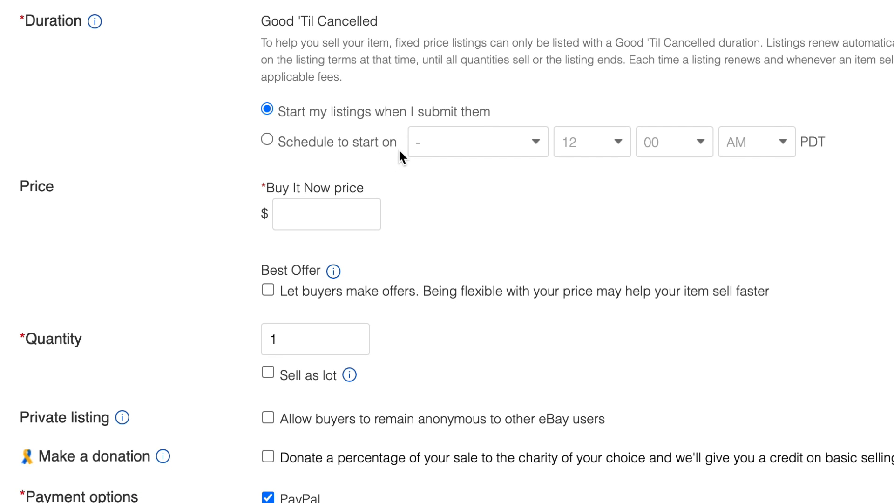
pyautogui.scroll(-2, 520, 207)
pyautogui.scroll(-1, 520, 206)
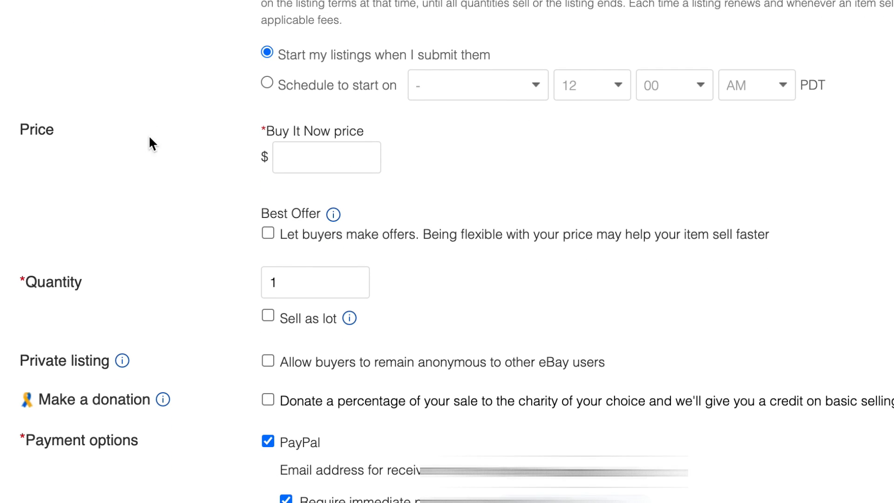
# Set the Buy It Now price to $80 and keep the quantity at 1.
pyautogui.click(350, 161)
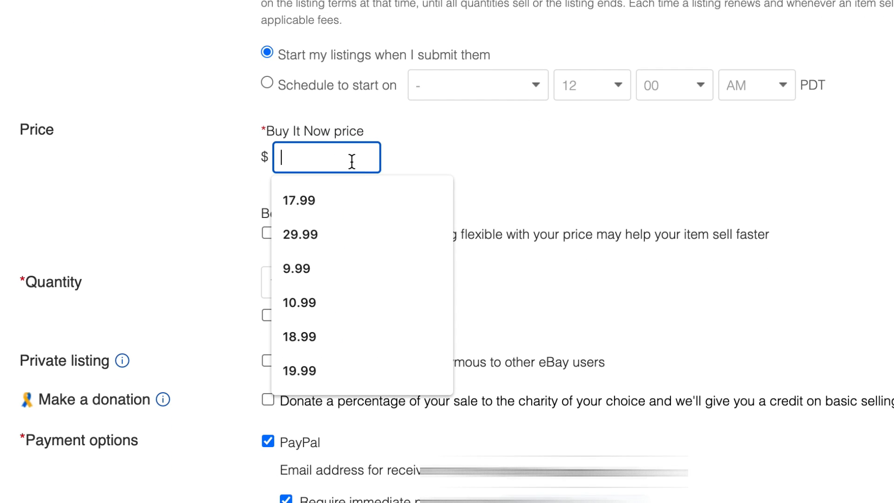
pyautogui.write('80')
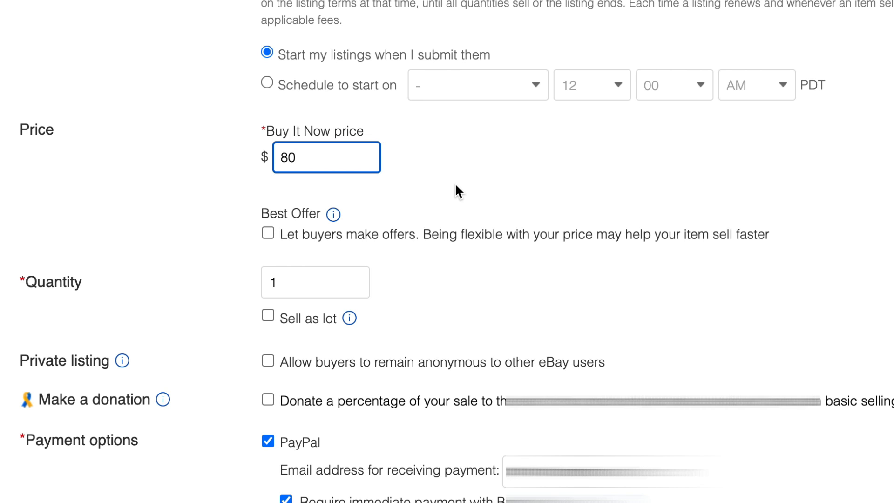
pyautogui.scroll(-3, 456, 187)
pyautogui.click(299, 213)
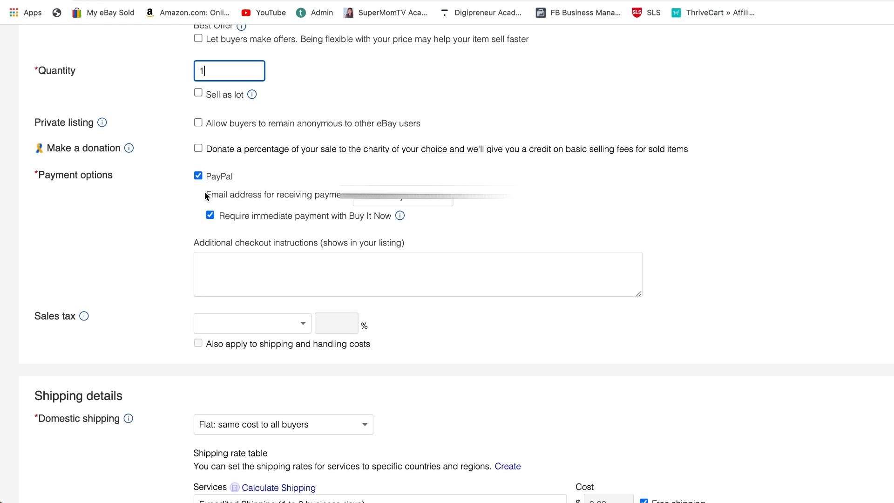
# Choose "Flat: same cost to all buyers" as the domestic shipping option in the shipping details.
pyautogui.scroll(-1, 289, 181)
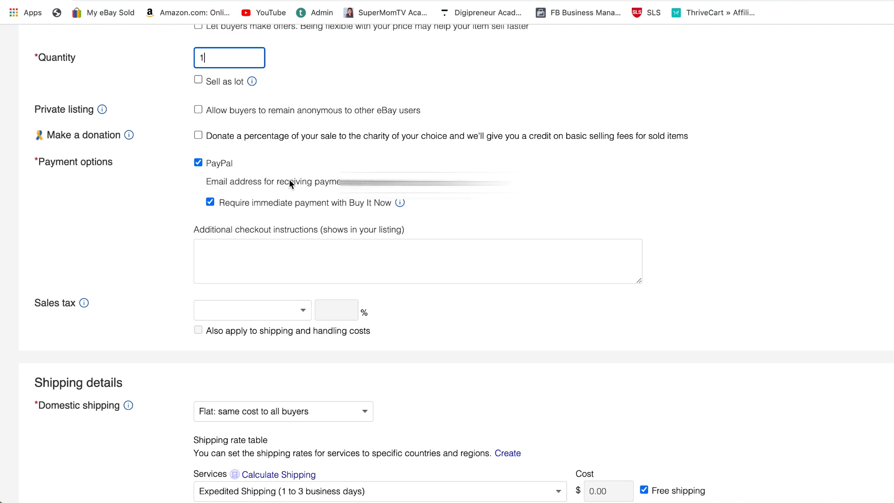
pyautogui.scroll(-1, 261, 183)
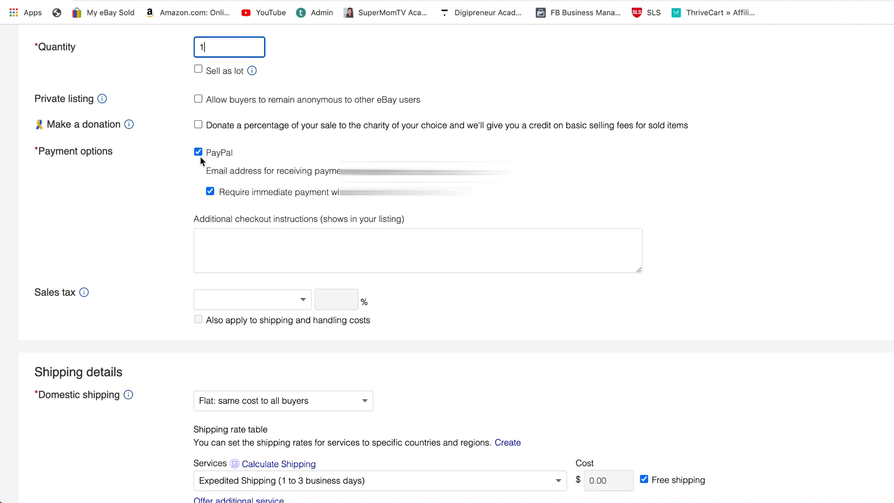
pyautogui.scroll(-3, 223, 161)
pyautogui.scroll(-2, 275, 225)
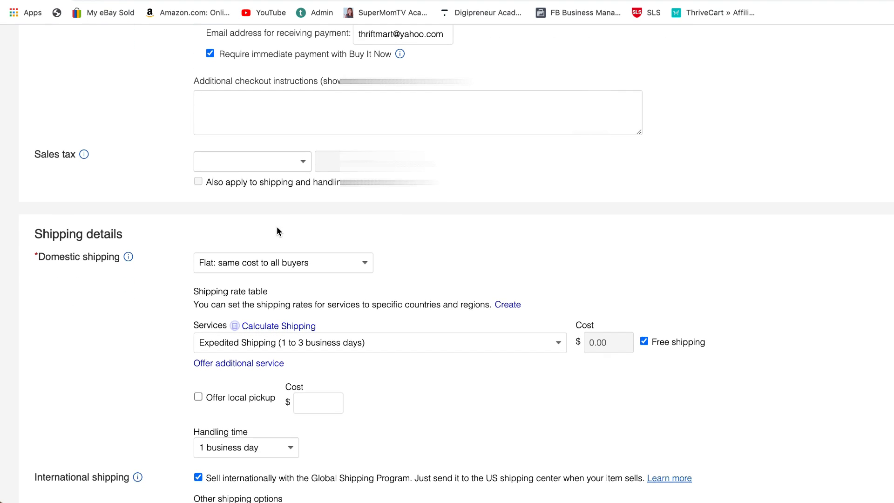
pyautogui.scroll(-3, 303, 202)
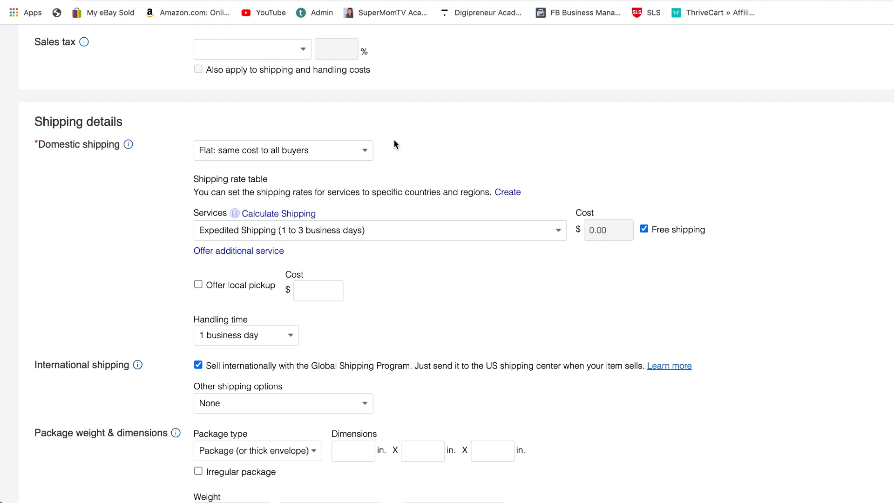
pyautogui.scroll(-1, 393, 144)
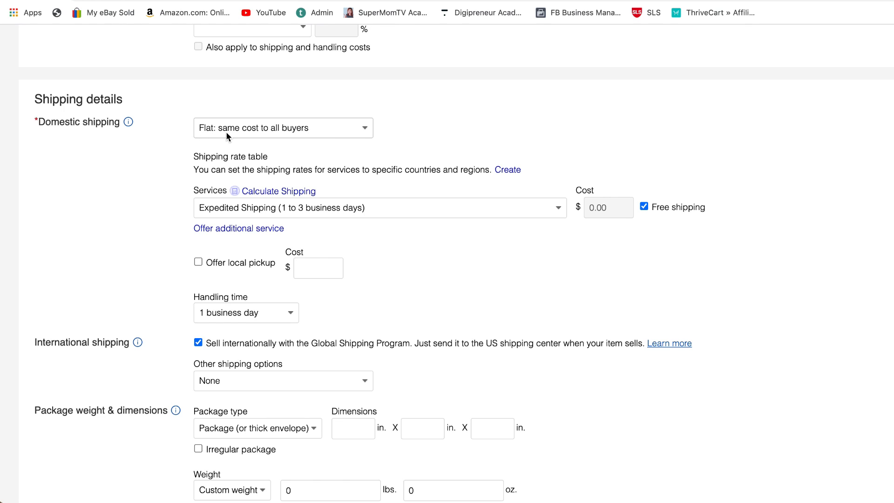
pyautogui.click(365, 132)
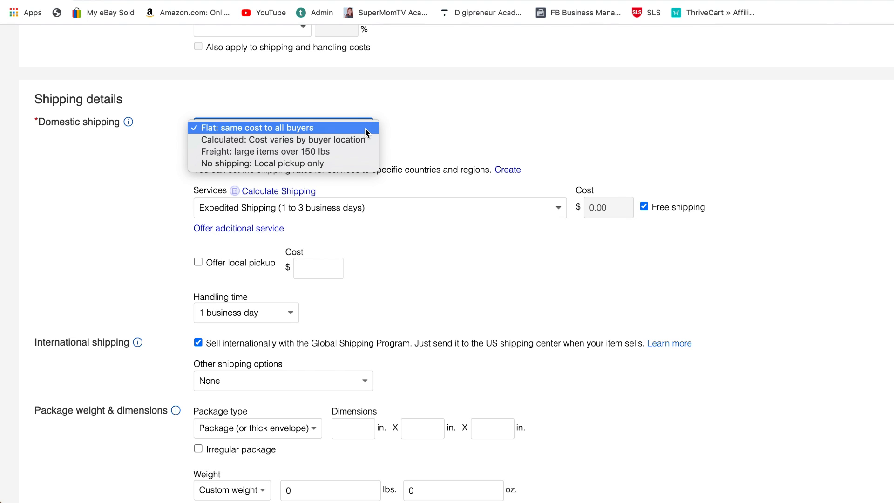
pyautogui.click(364, 128)
# Choose Expedited Shipping (1 to 3 business days) as the shipping service and 1 business day as the handling time.
pyautogui.scroll(-2, 172, 174)
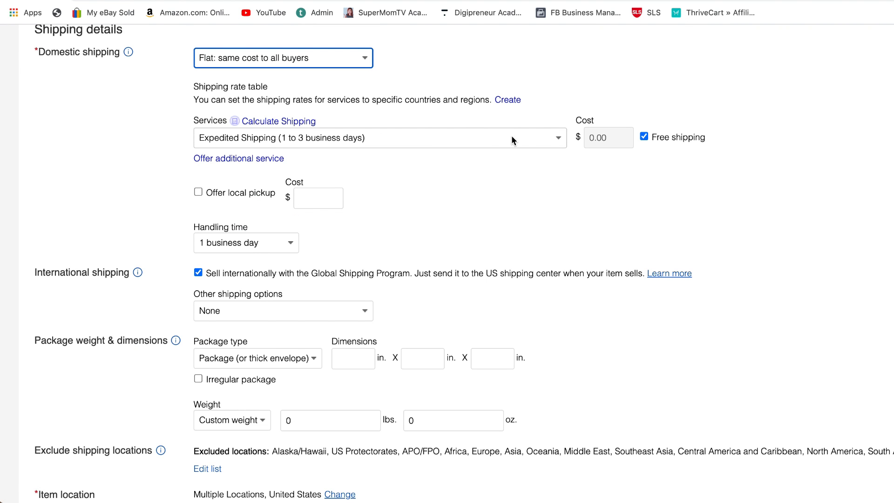
pyautogui.click(555, 138)
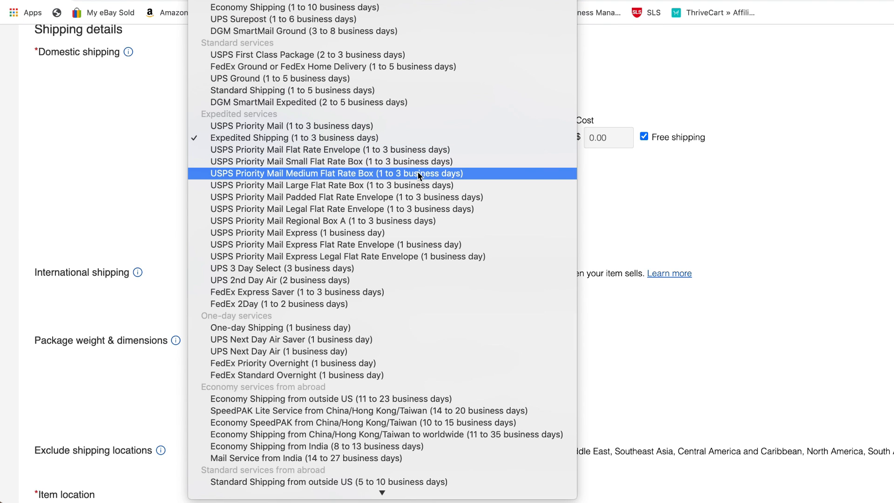
pyautogui.click(345, 140)
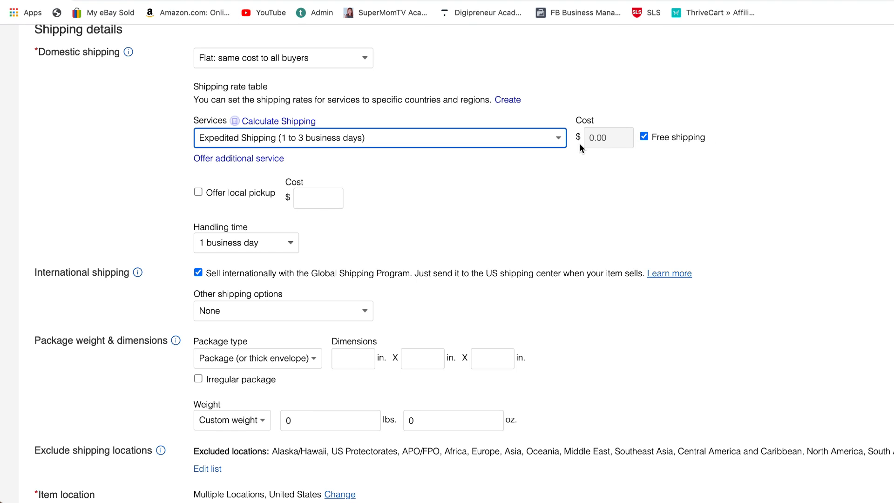
pyautogui.scroll(-3, 452, 189)
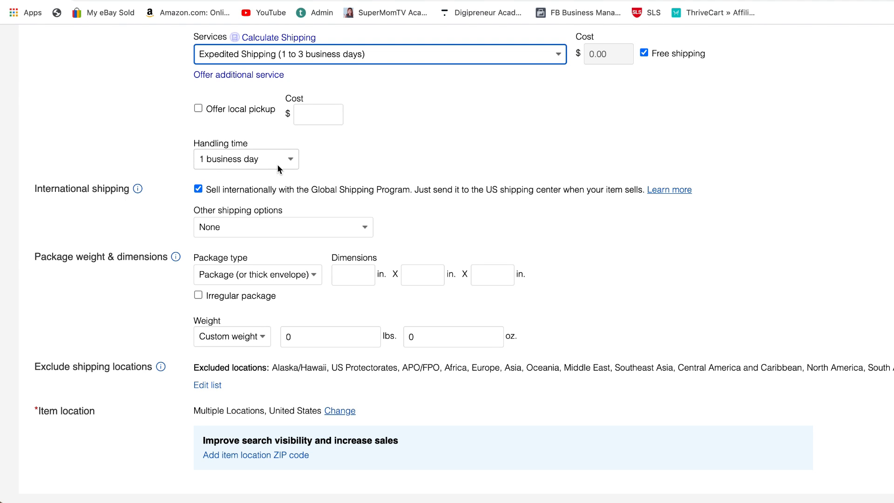
pyautogui.click(292, 162)
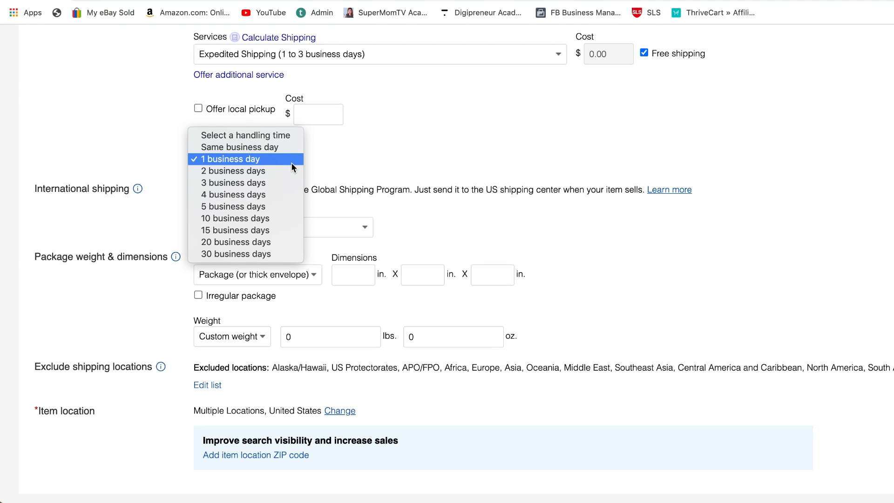
pyautogui.click(292, 163)
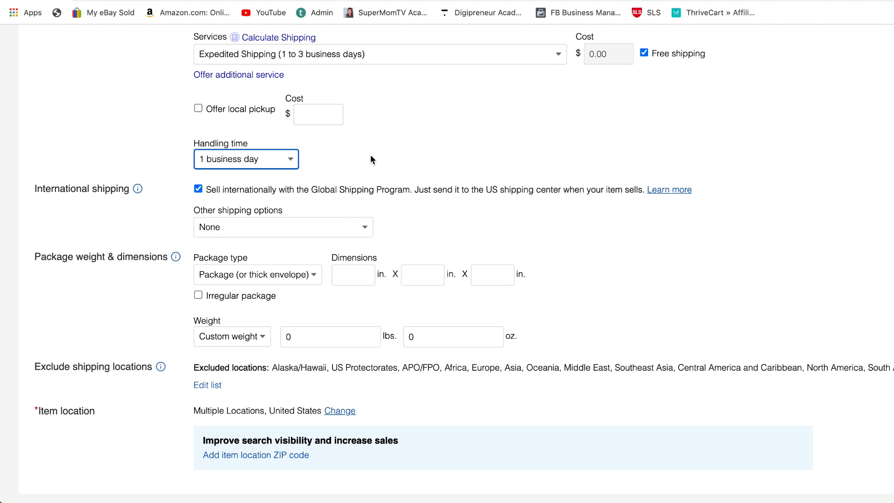
# Open the excluded shipping locations for editing and deselect PO Box, South America, Central America and Caribbean, Middle East, Asia and Africa.
pyautogui.scroll(2, 371, 158)
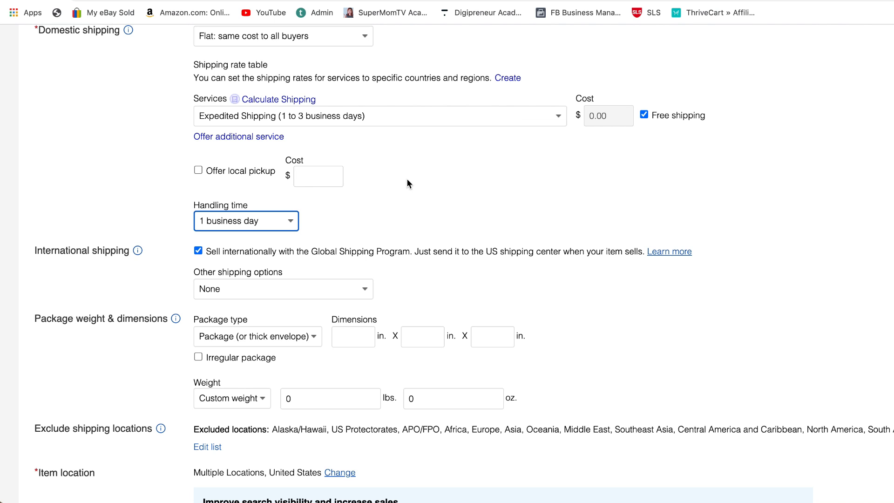
pyautogui.scroll(-1, 408, 186)
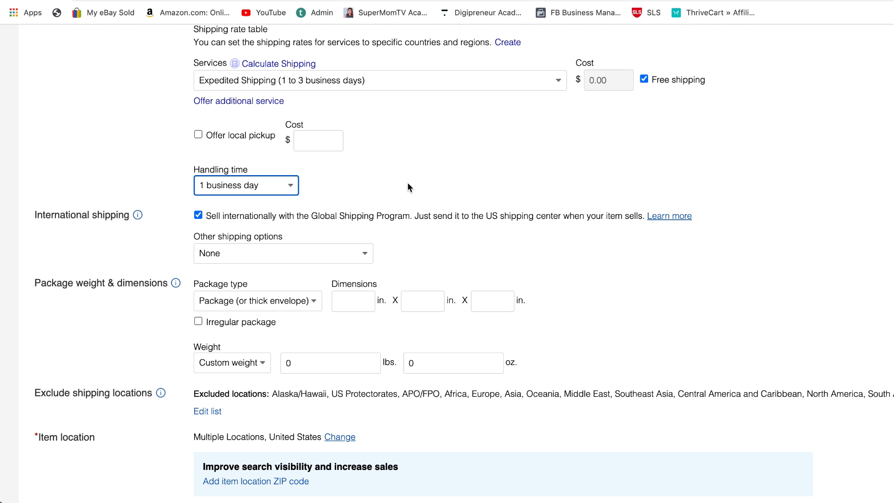
pyautogui.scroll(-1, 157, 158)
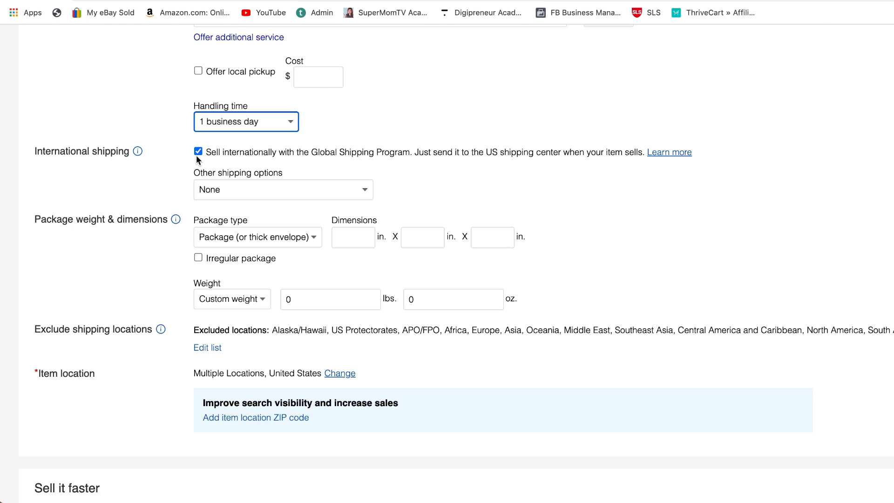
pyautogui.scroll(-3, 479, 179)
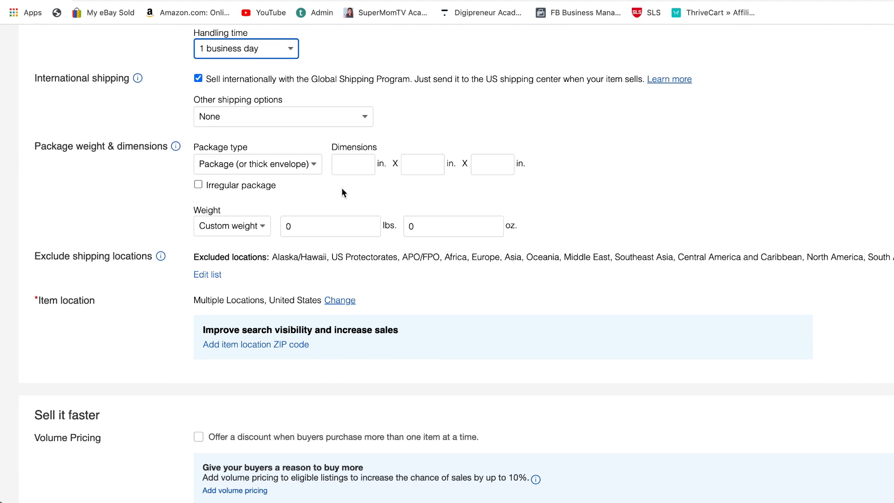
pyautogui.scroll(-3, 342, 191)
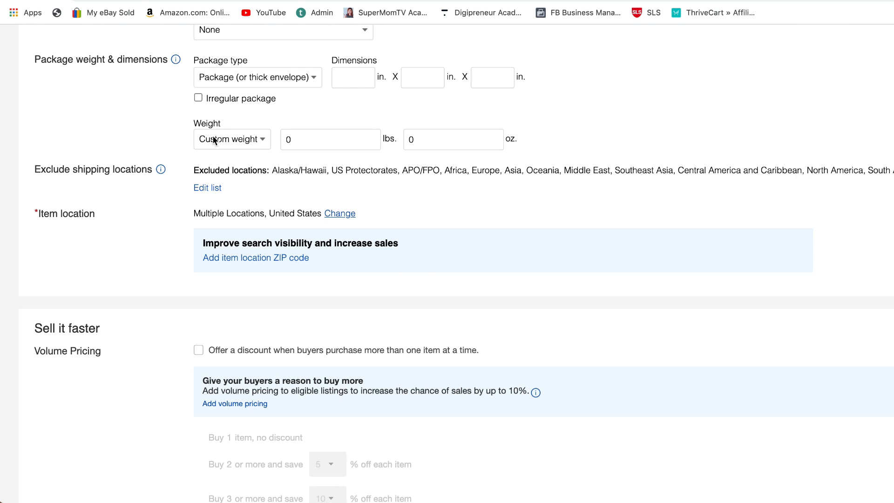
pyautogui.click(208, 188)
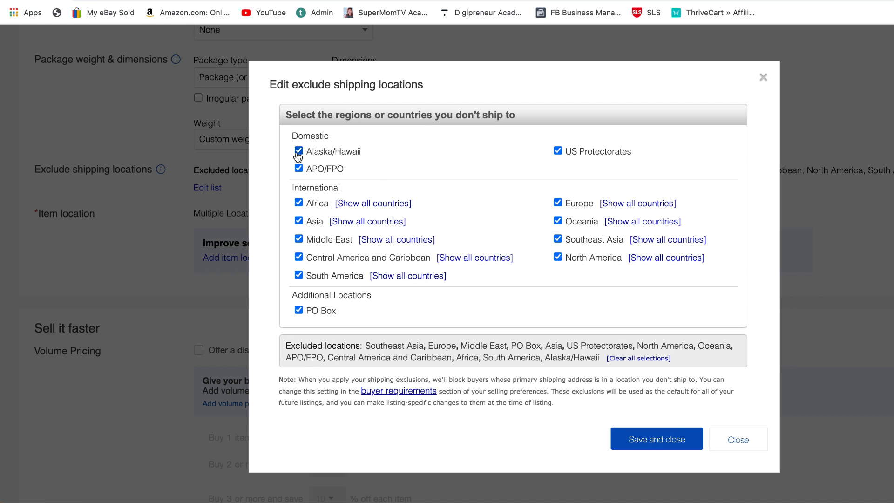
pyautogui.click(298, 309)
pyautogui.click(298, 275)
pyautogui.click(298, 257)
pyautogui.click(298, 240)
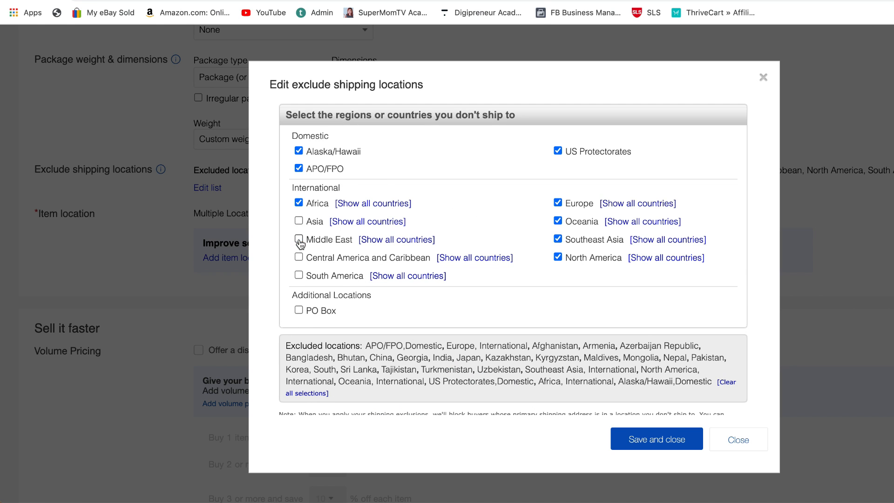
pyautogui.click(298, 202)
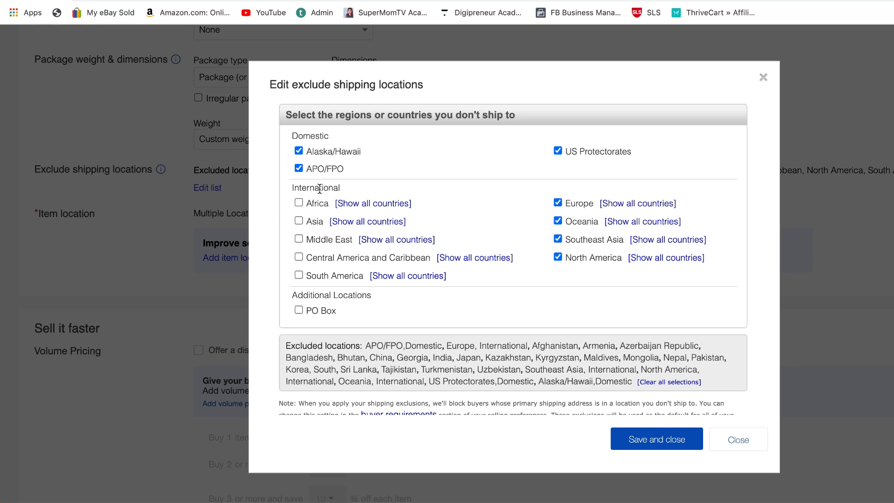
# Deselect North America, Southeast Asia, Oceania, Europe, US Protectorates, APO/FPO and Alaska/Hawaii from the excluded shipping locations.
pyautogui.click(557, 257)
pyautogui.click(557, 239)
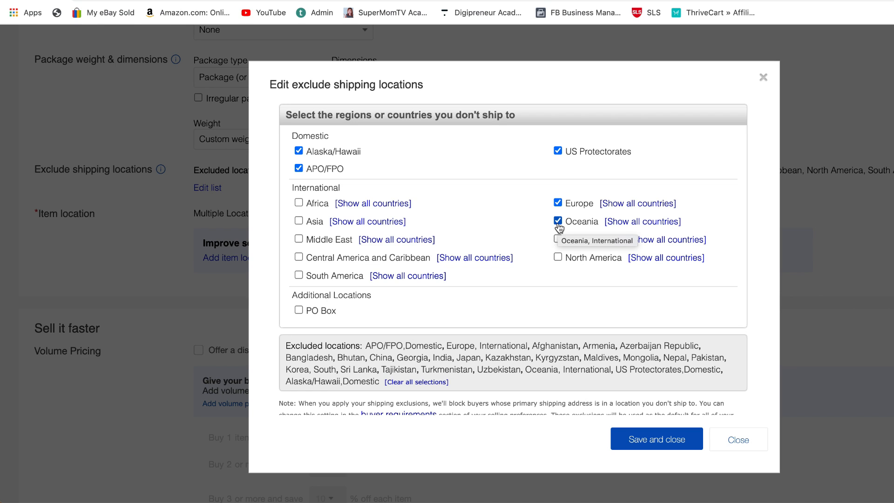
pyautogui.click(557, 221)
pyautogui.click(558, 204)
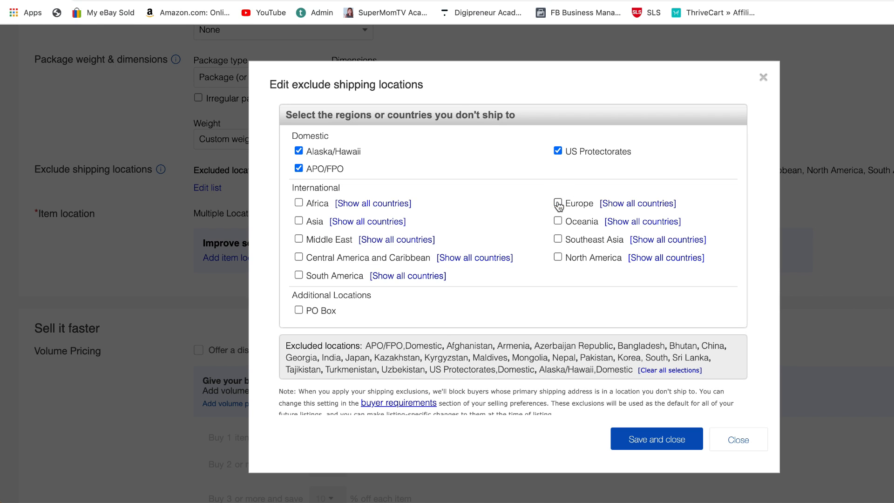
pyautogui.click(558, 150)
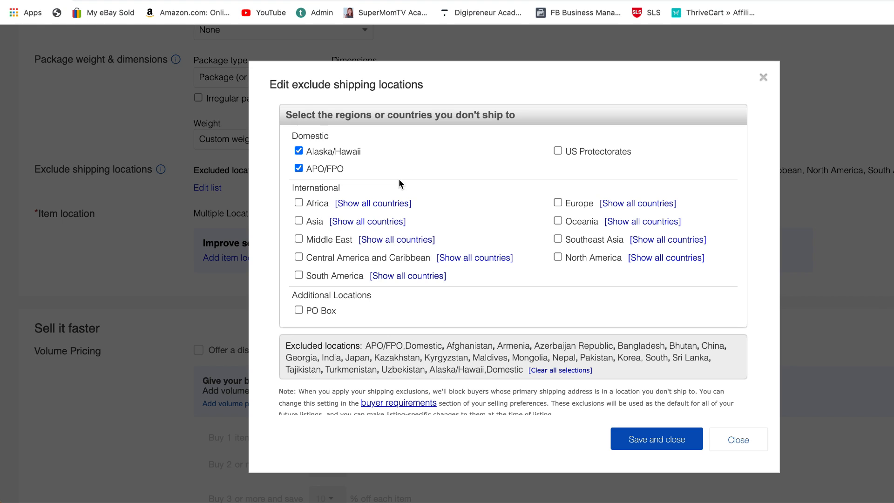
pyautogui.click(298, 168)
pyautogui.click(298, 151)
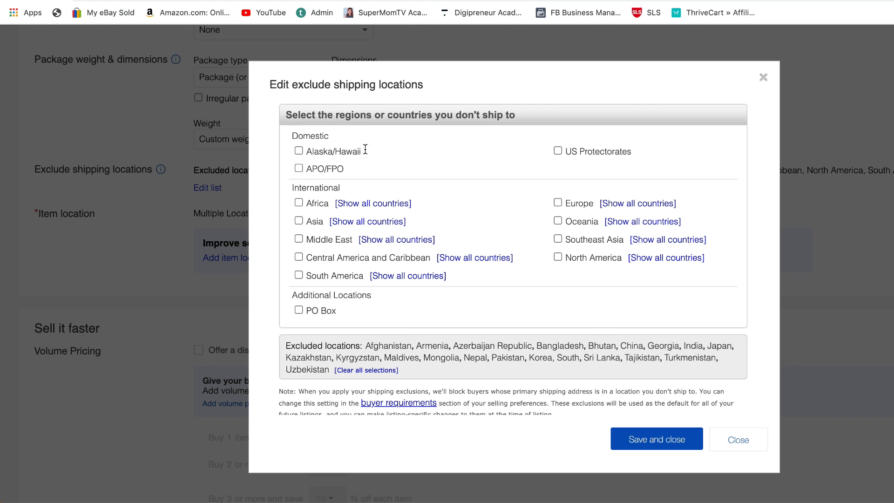
# Clear all remaining excluded countries and save the shipping exclusion list.
pyautogui.scroll(-1, 574, 301)
pyautogui.click(367, 351)
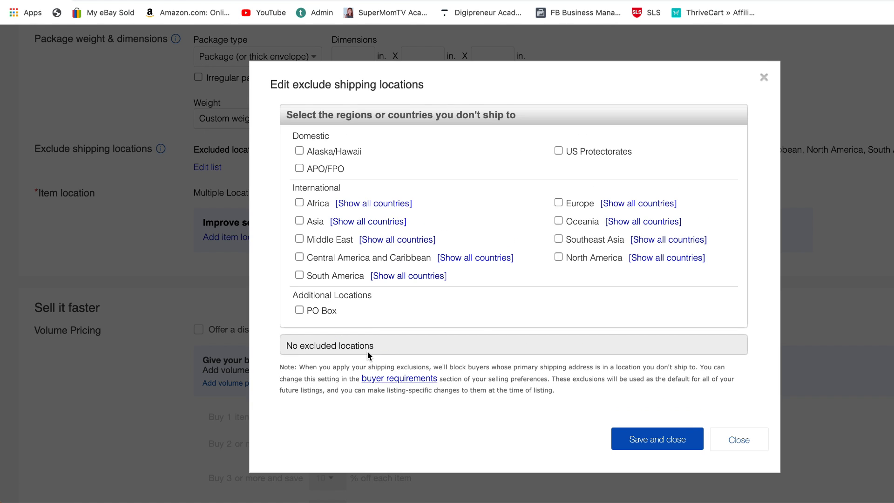
pyautogui.click(652, 441)
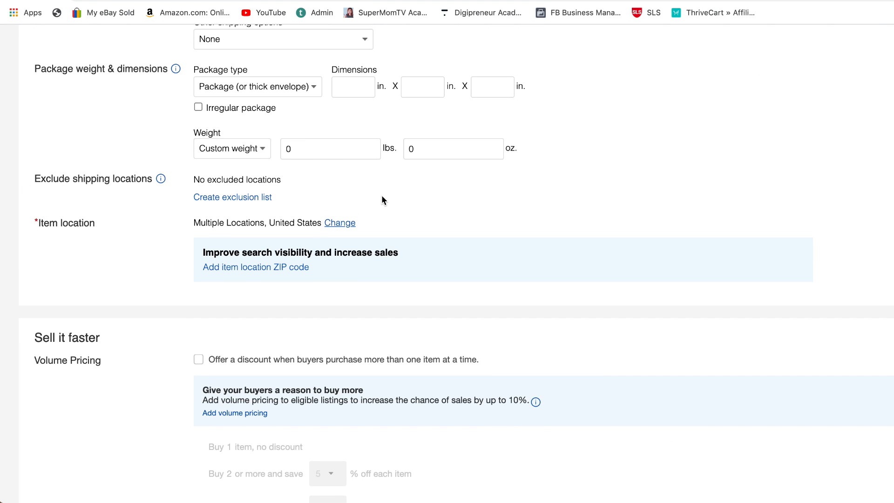
# Submit the item for listing and accept the notice that it is a service in the services category.
pyautogui.scroll(-5, 360, 195)
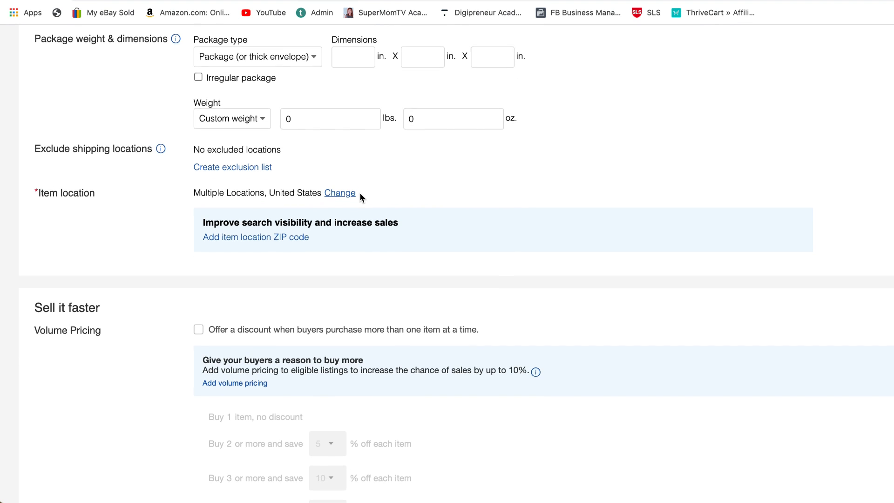
pyautogui.scroll(3, 360, 195)
pyautogui.scroll(1, 360, 198)
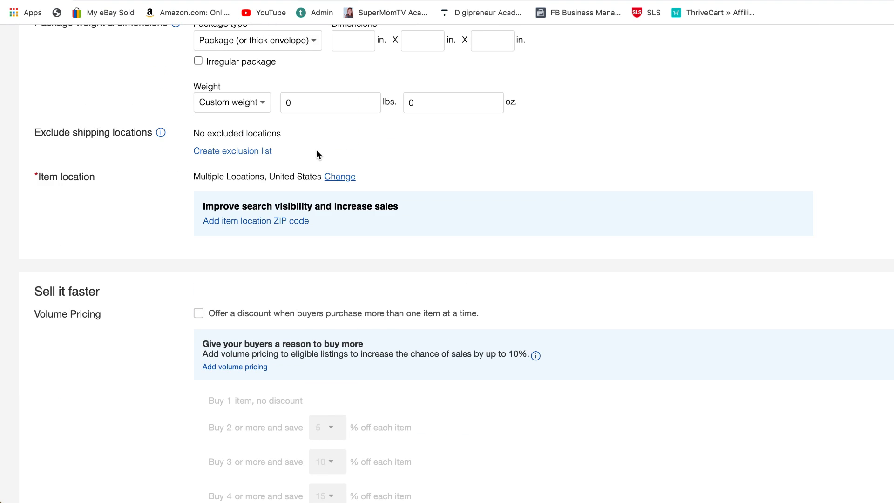
pyautogui.scroll(-5, 367, 180)
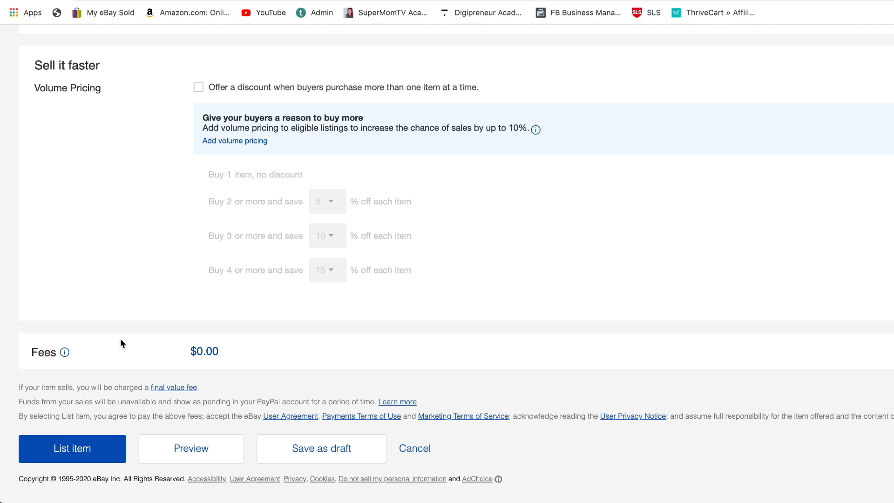
pyautogui.click(66, 456)
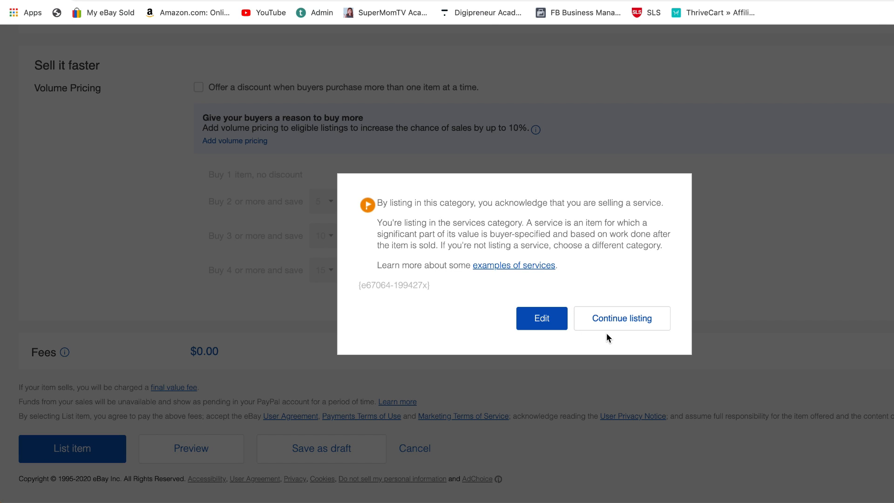
pyautogui.click(619, 321)
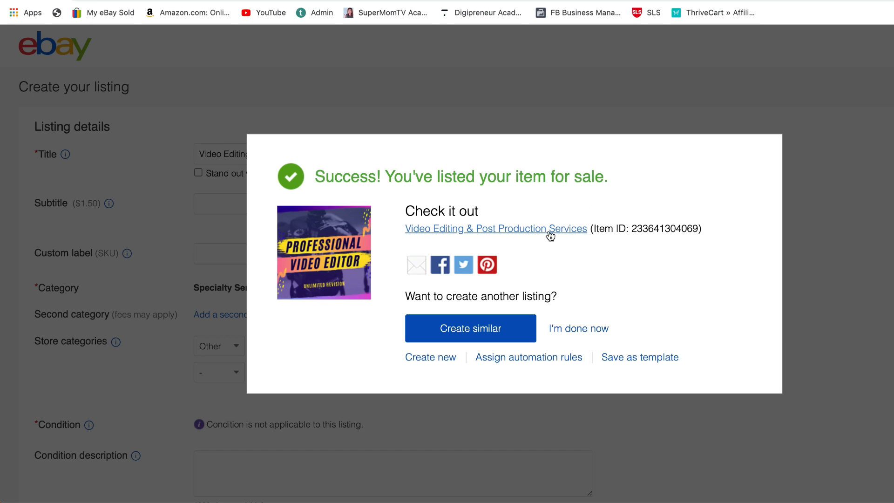
# Open the published "Video Editing & Post Production Services" listing and review its photo, price, shipping and payment details.
pyautogui.click(513, 228)
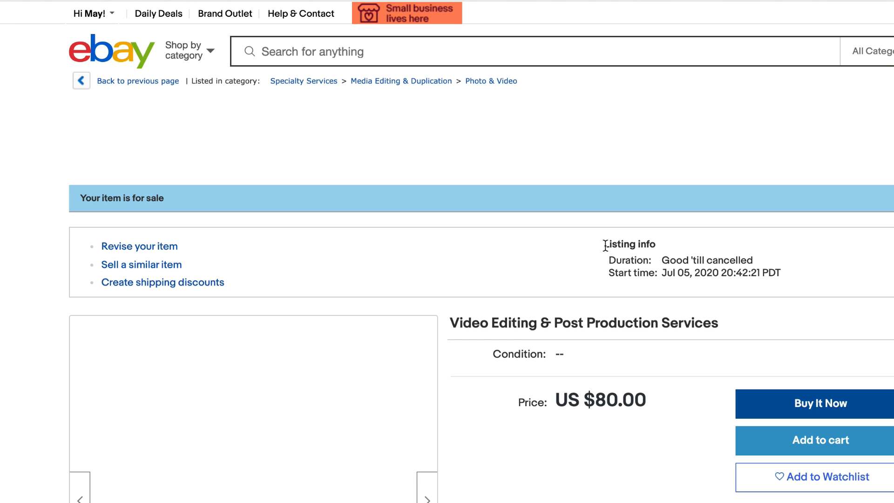
pyautogui.scroll(-12, 605, 245)
pyautogui.scroll(-9, 605, 246)
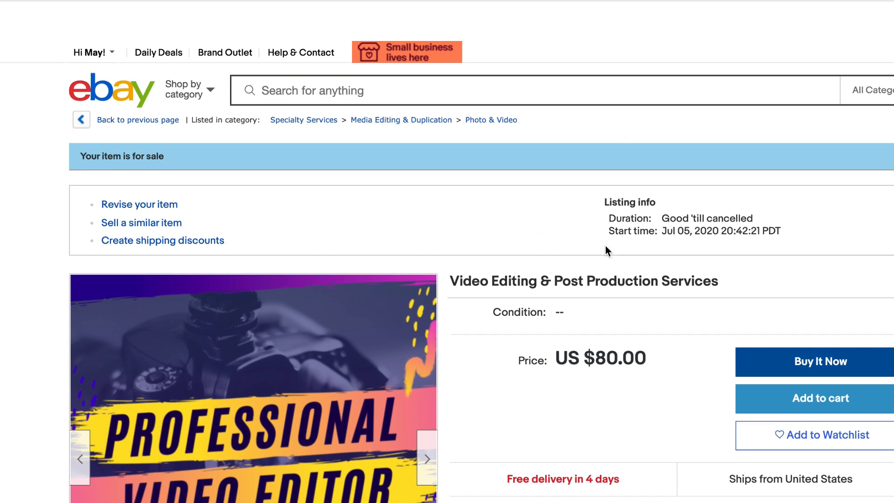
pyautogui.scroll(-3, 605, 245)
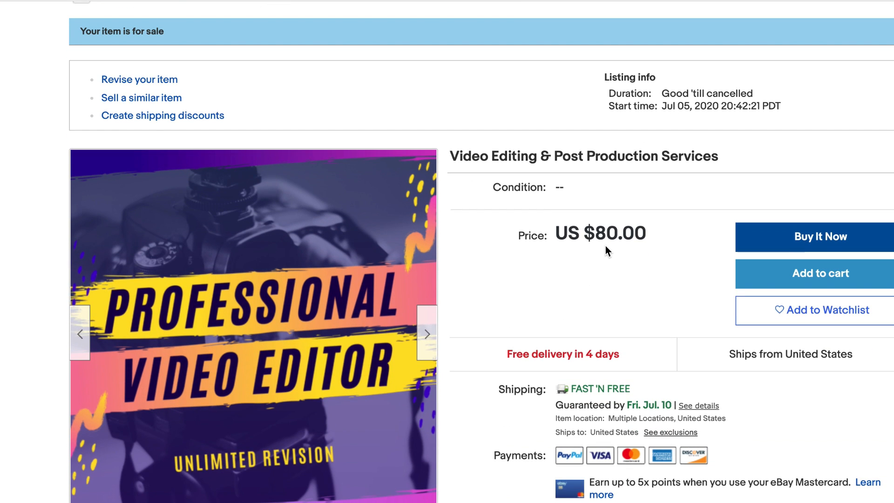
pyautogui.scroll(-2, 605, 246)
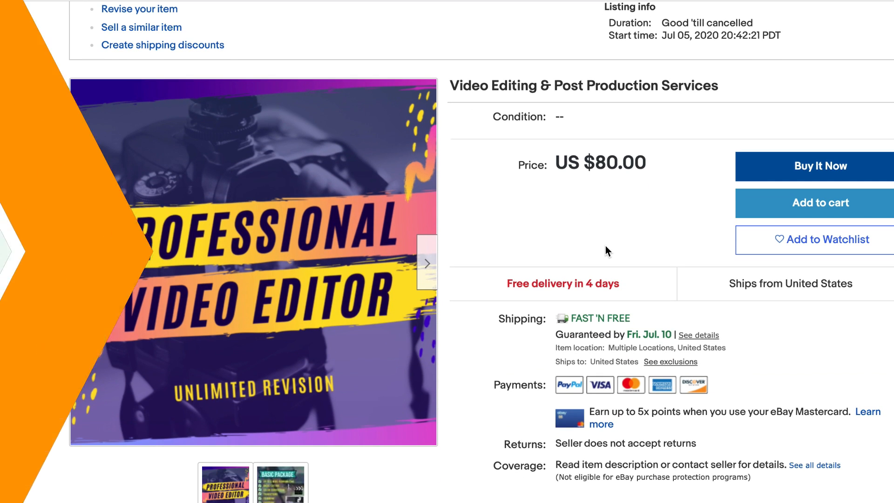